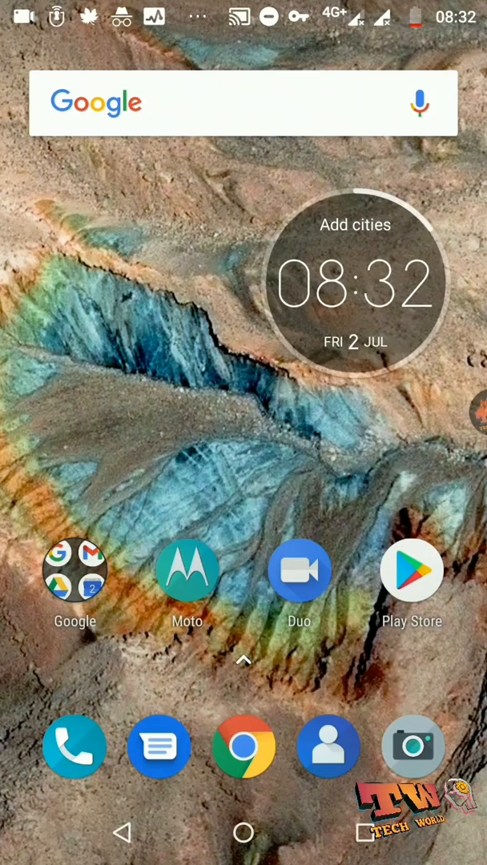
- Swipe up on the home screen to reveal the app drawer
{"action": "left_click_drag", "start_coordinate": [244, 661], "coordinate": [244, 240]}
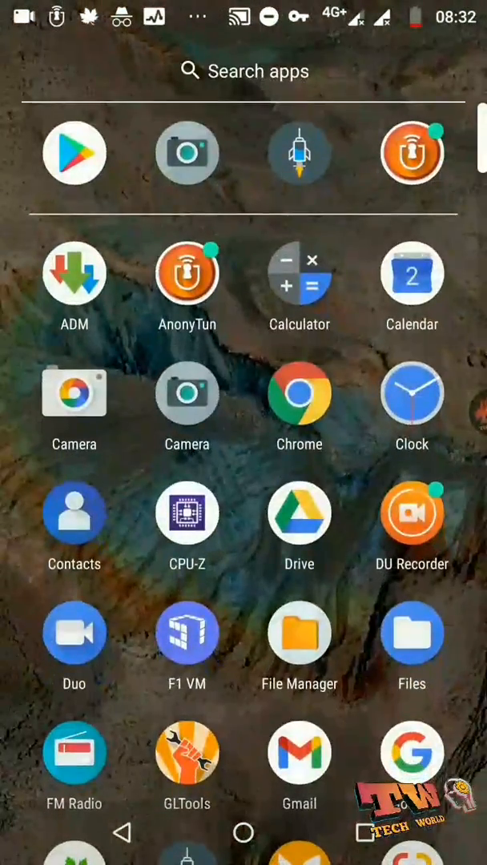
{"action": "scroll", "coordinate": [244, 481], "scroll_direction": "down", "scroll_amount": 3}
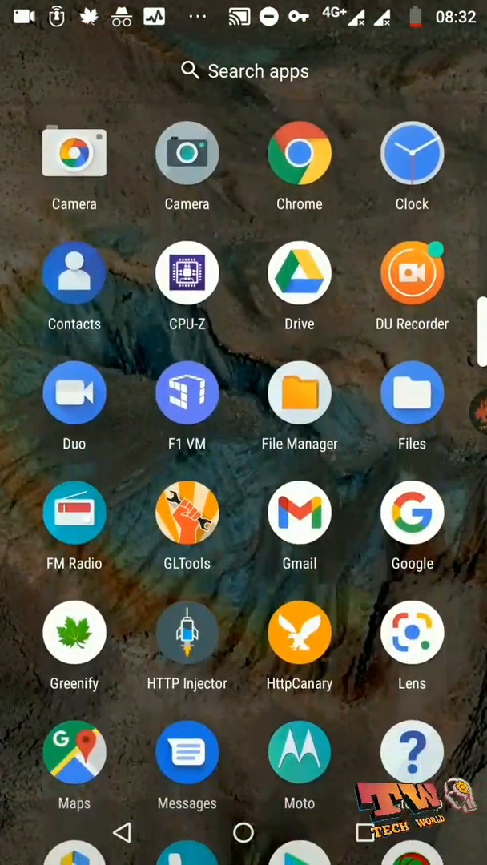
{"action": "scroll", "coordinate": [244, 480], "scroll_direction": "down", "scroll_amount": 1}
{"action": "scroll", "coordinate": [244, 481], "scroll_direction": "down", "scroll_amount": 3}
{"action": "scroll", "coordinate": [243, 481], "scroll_direction": "down", "scroll_amount": 2}
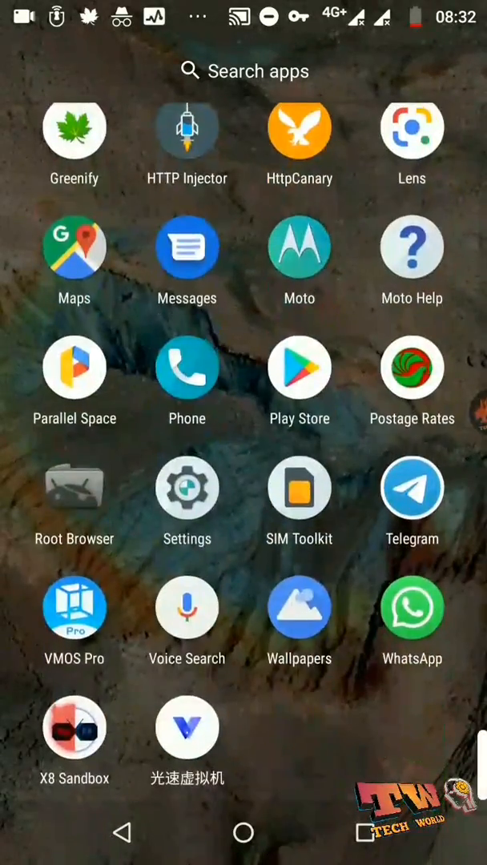
- Launch Parallel Space from the app drawer, showing its cloned WhatsApp, GLTools and CPU-Z
{"action": "left_click", "coordinate": [74, 368]}
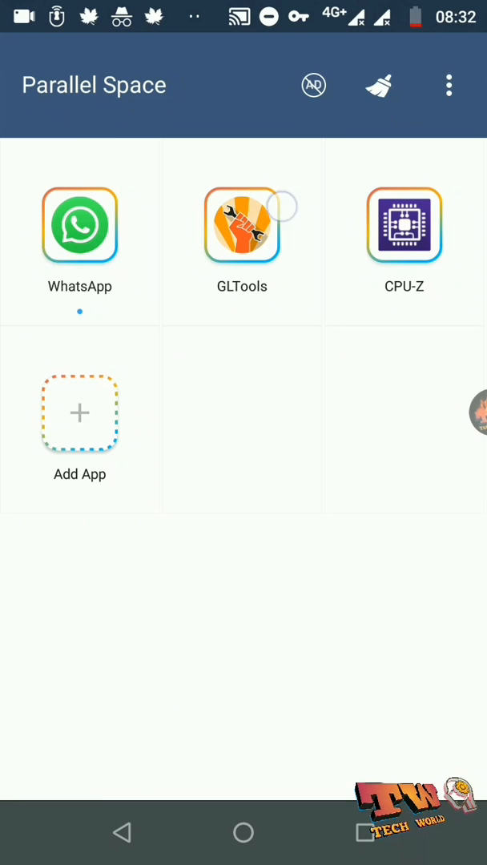
{"action": "left_click_drag", "start_coordinate": [260, 312], "coordinate": [204, 248]}
{"action": "left_click", "coordinate": [376, 208]}
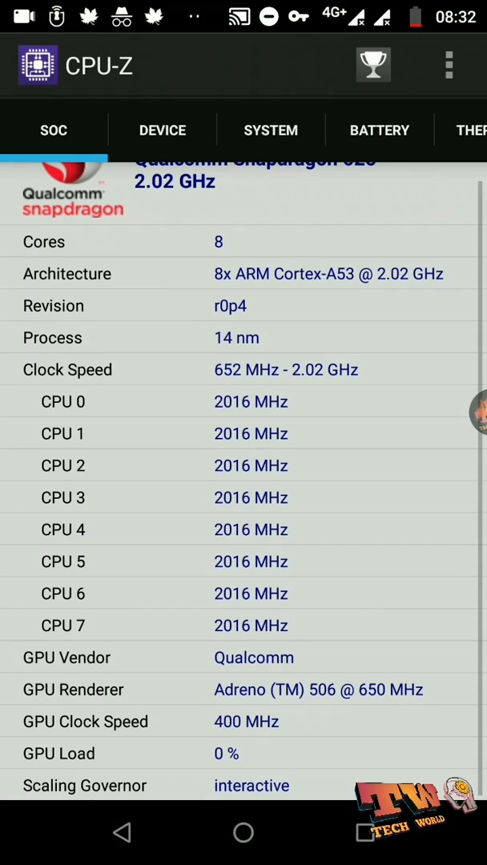
{"action": "left_click_drag", "start_coordinate": [296, 433], "coordinate": [316, 667]}
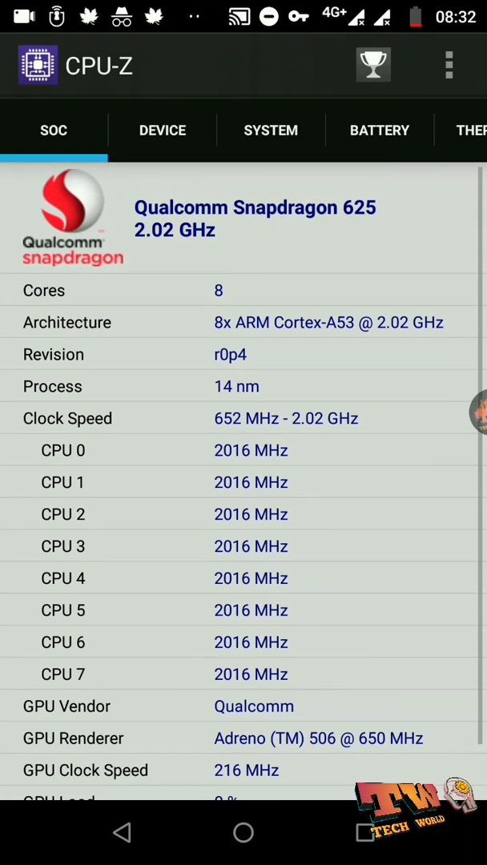
{"action": "left_click_drag", "start_coordinate": [360, 480], "coordinate": [64, 481]}
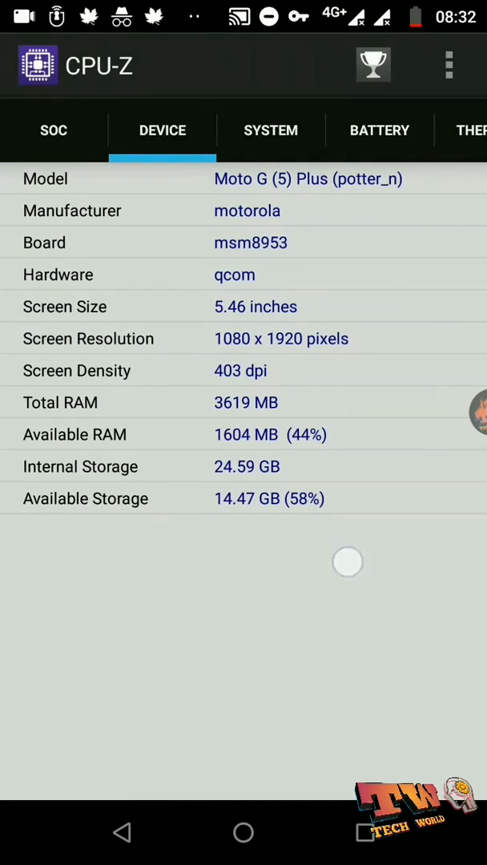
{"action": "left_click_drag", "start_coordinate": [349, 561], "coordinate": [80, 561]}
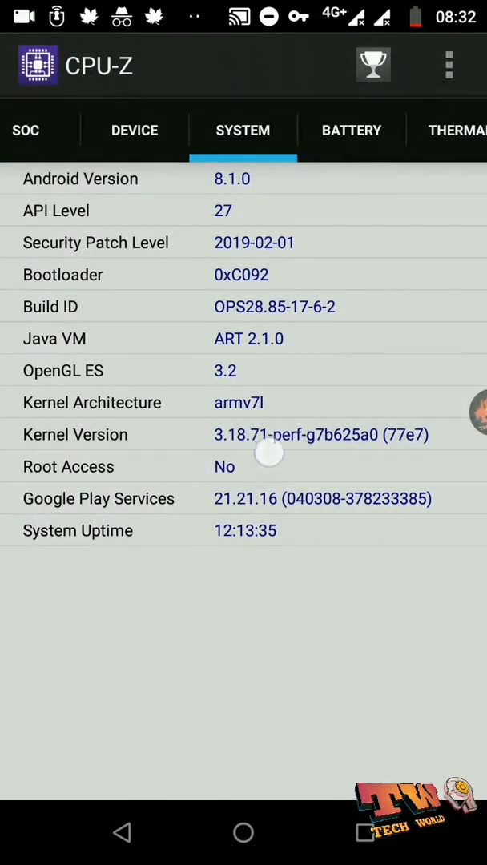
{"action": "left_click_drag", "start_coordinate": [120, 593], "coordinate": [360, 593]}
{"action": "left_click_drag", "start_coordinate": [121, 598], "coordinate": [360, 598]}
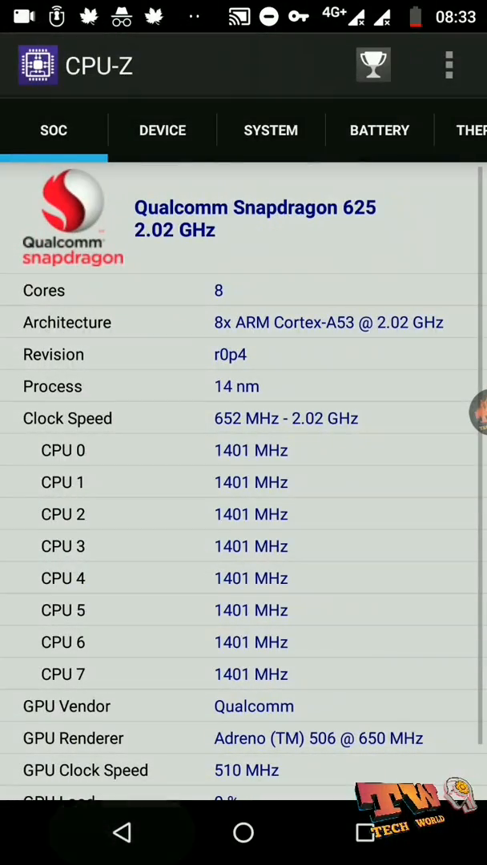
{"action": "key", "text": "XF86Back"}
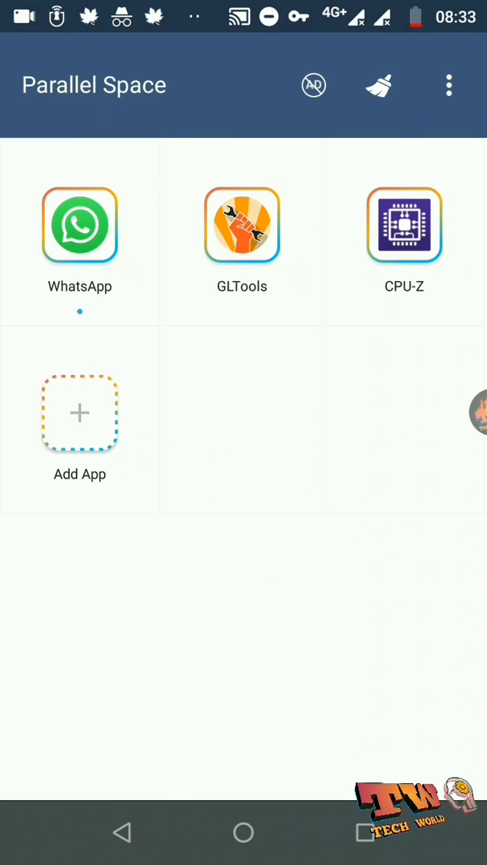
- Launch the cloned GLTools app from the Parallel Space grid
{"action": "left_click", "coordinate": [242, 226]}
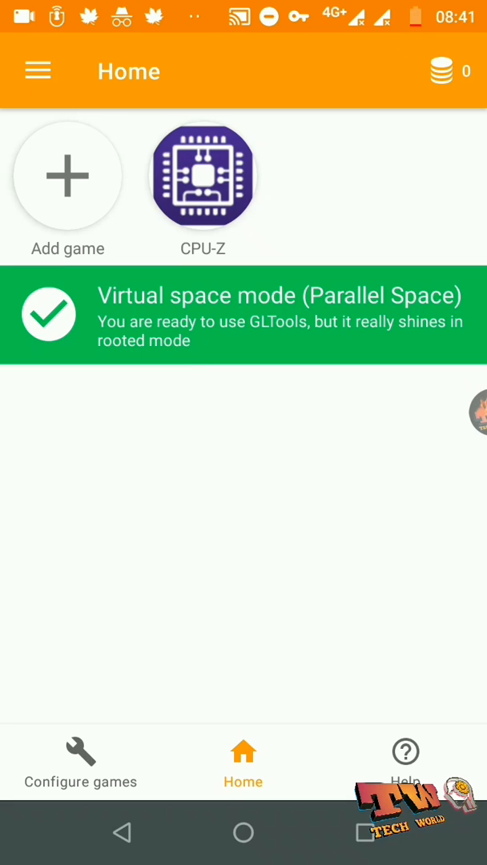
- Delete CPU-Z's saved GLTools settings so it shows as New, then enter its configuration page
{"action": "left_click", "coordinate": [67, 157]}
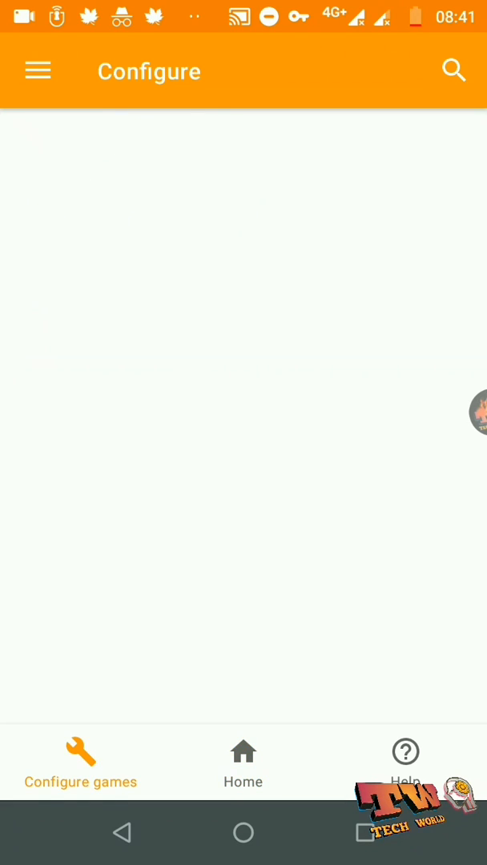
{"action": "left_click", "coordinate": [397, 229]}
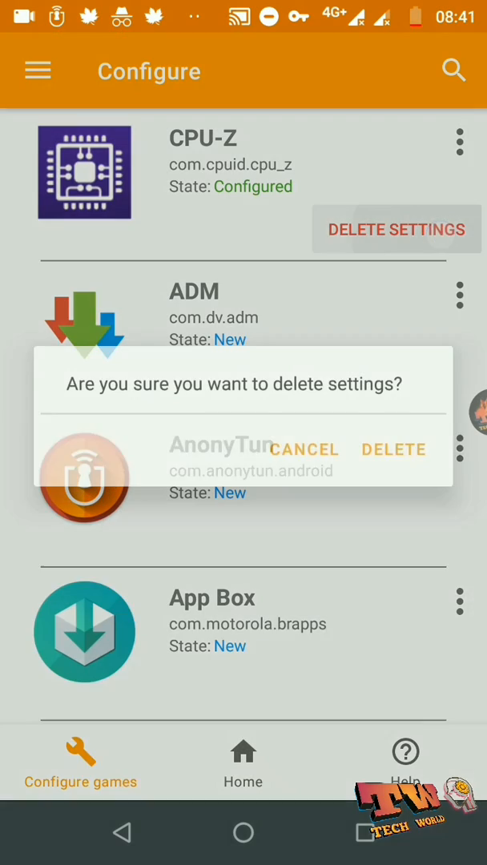
{"action": "left_click", "coordinate": [393, 449]}
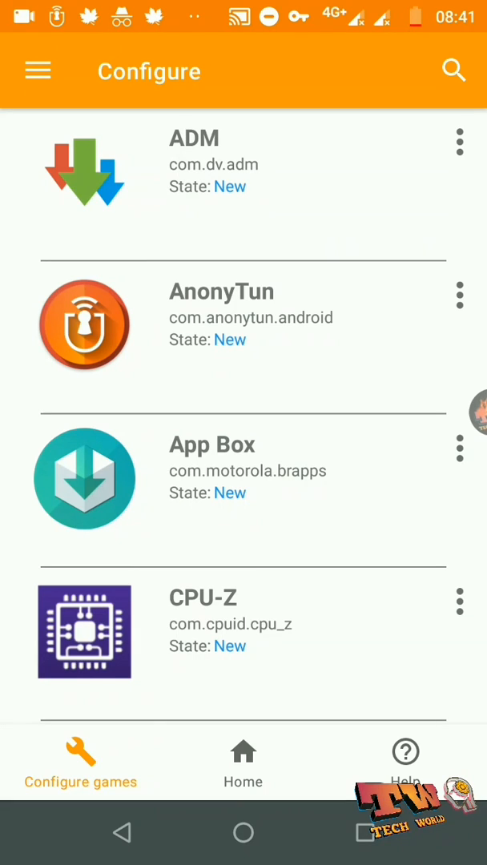
{"action": "left_click", "coordinate": [201, 539]}
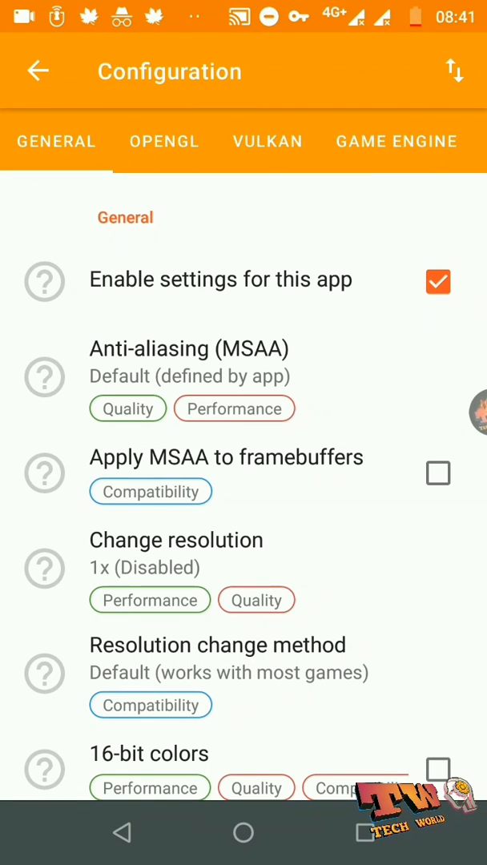
{"action": "left_click_drag", "start_coordinate": [237, 523], "coordinate": [237, 412]}
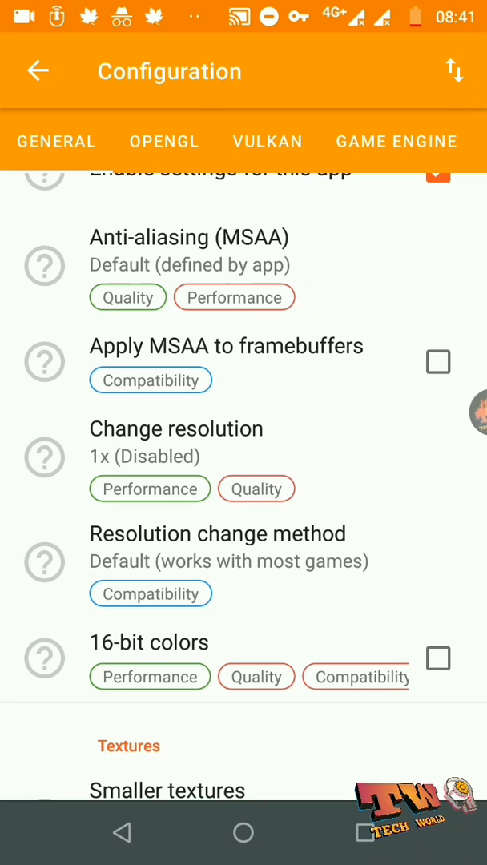
{"action": "scroll", "coordinate": [244, 481], "scroll_direction": "down", "scroll_amount": 5}
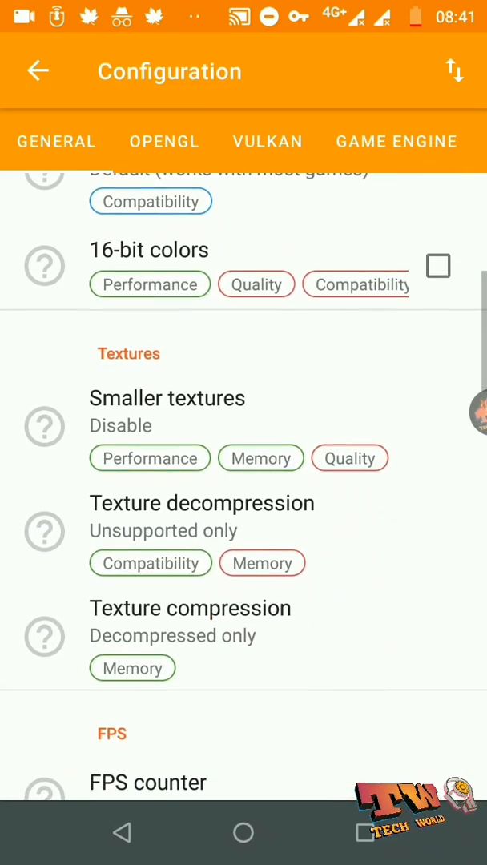
{"action": "scroll", "coordinate": [243, 481], "scroll_direction": "down", "scroll_amount": 3}
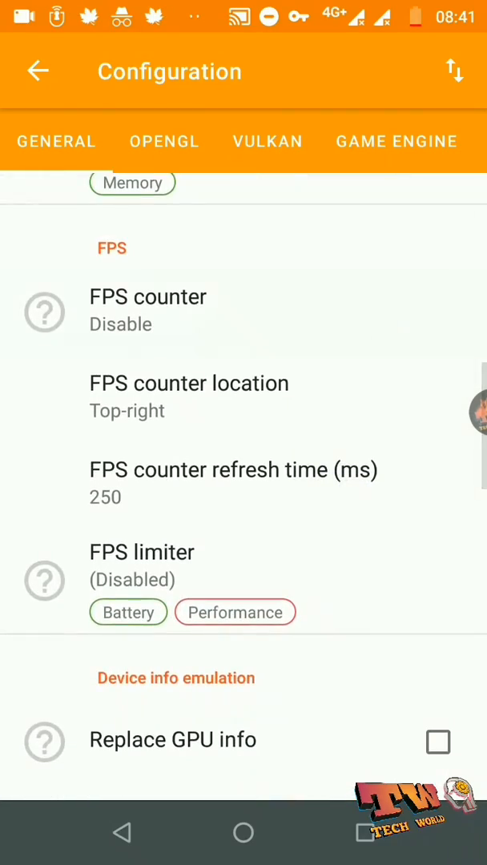
- Choose an FPS counter, enable Replace GPU info and Replace device/CPU/RAM info, and bring up the template chooser
{"action": "left_click", "coordinate": [322, 301]}
{"action": "left_click", "coordinate": [280, 510]}
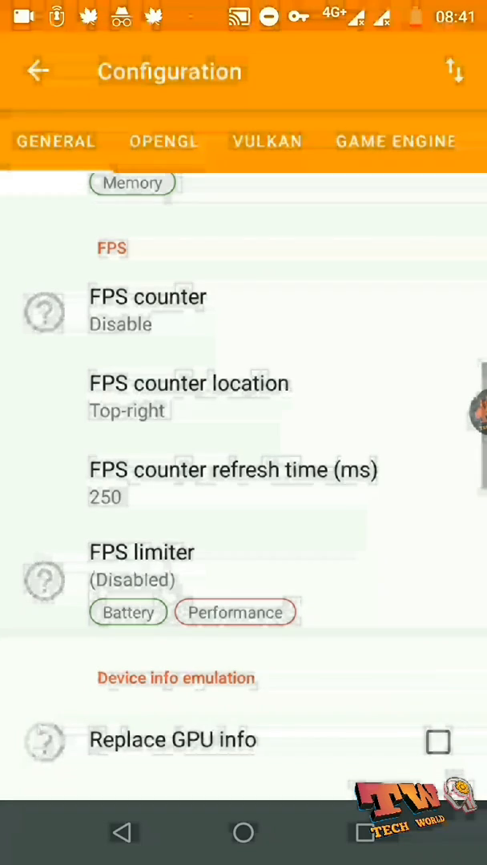
{"action": "scroll", "coordinate": [244, 480], "scroll_direction": "down", "scroll_amount": 3}
{"action": "scroll", "coordinate": [244, 480], "scroll_direction": "down", "scroll_amount": 2}
{"action": "left_click", "coordinate": [307, 467]}
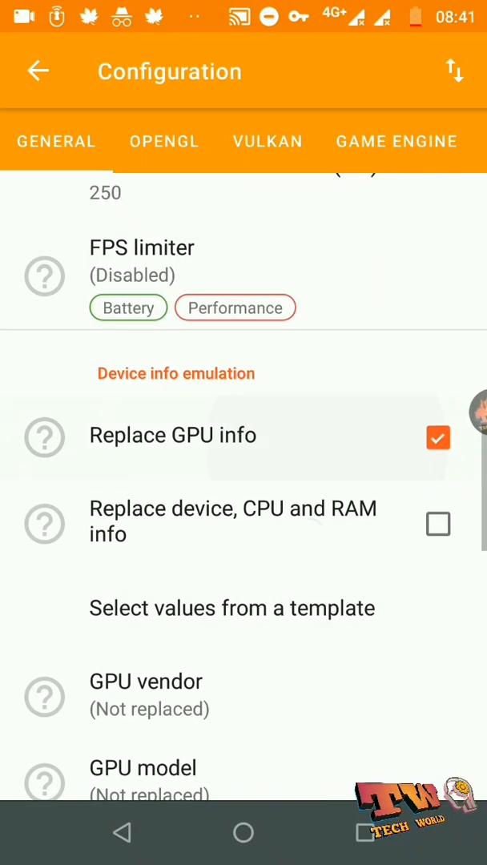
{"action": "left_click", "coordinate": [240, 521]}
{"action": "scroll", "coordinate": [244, 512], "scroll_direction": "down", "scroll_amount": 2}
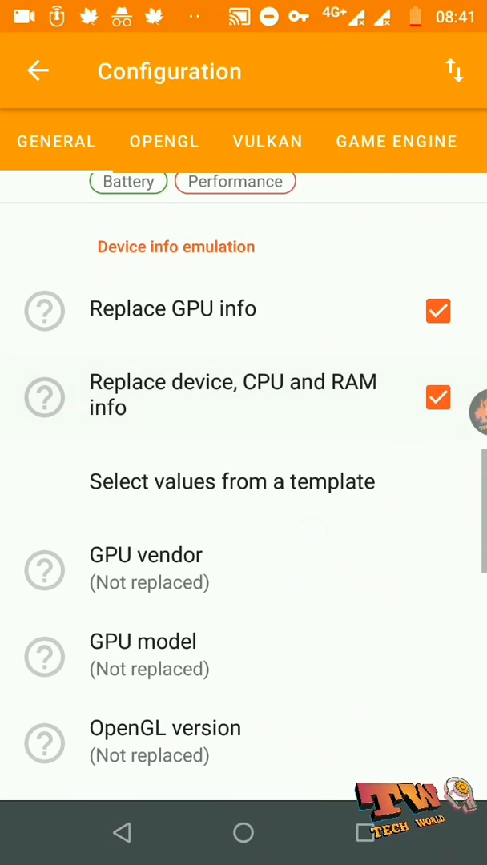
{"action": "left_click", "coordinate": [232, 481]}
{"action": "left_click_drag", "start_coordinate": [361, 208], "coordinate": [121, 208]}
- Apply the Redmi Note 8T template's Adreno 610 values, enable Pause on startup, and reach CPU-Z's launch option
{"action": "left_click_drag", "start_coordinate": [361, 208], "coordinate": [120, 209]}
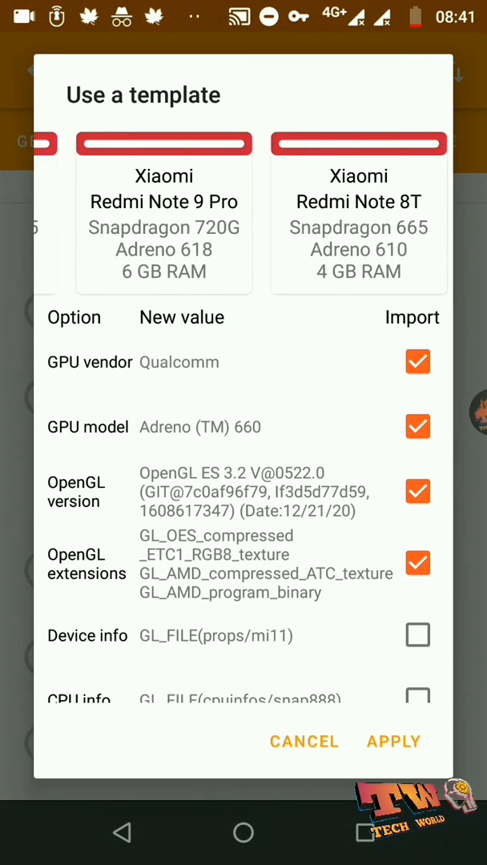
{"action": "left_click_drag", "start_coordinate": [360, 208], "coordinate": [161, 208]}
{"action": "left_click", "coordinate": [202, 212]}
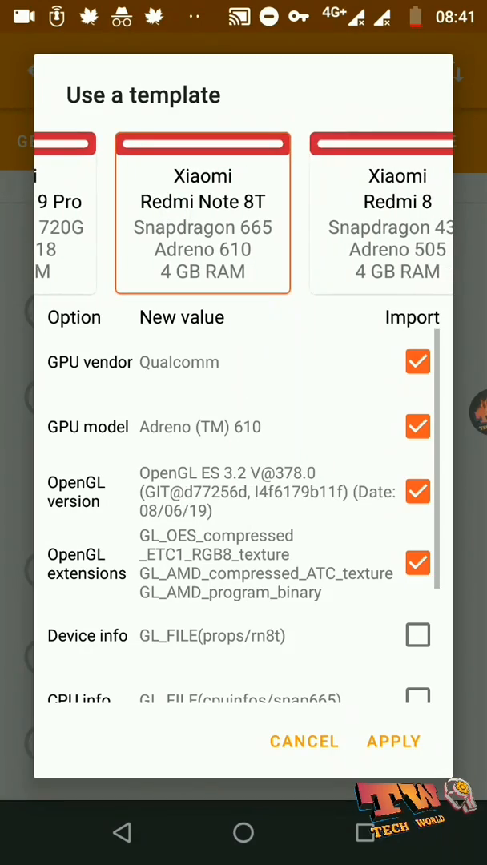
{"action": "left_click", "coordinate": [393, 741]}
{"action": "scroll", "coordinate": [243, 481], "scroll_direction": "down", "scroll_amount": 8}
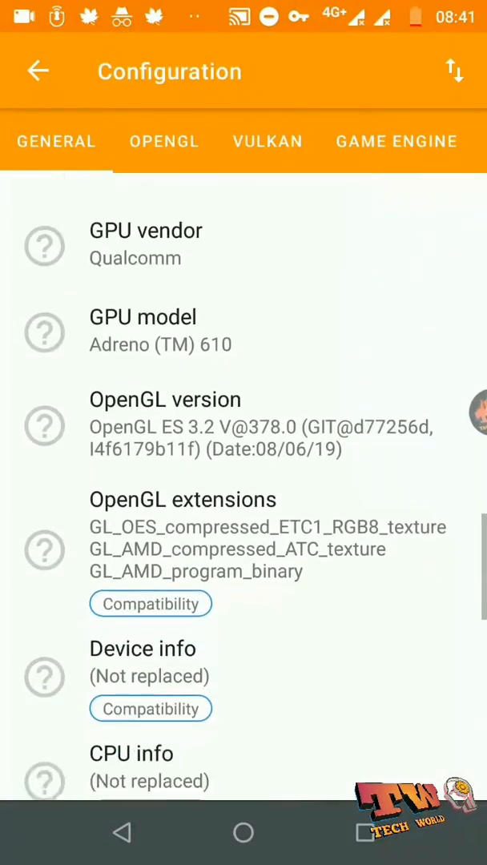
{"action": "scroll", "coordinate": [244, 481], "scroll_direction": "down", "scroll_amount": 4}
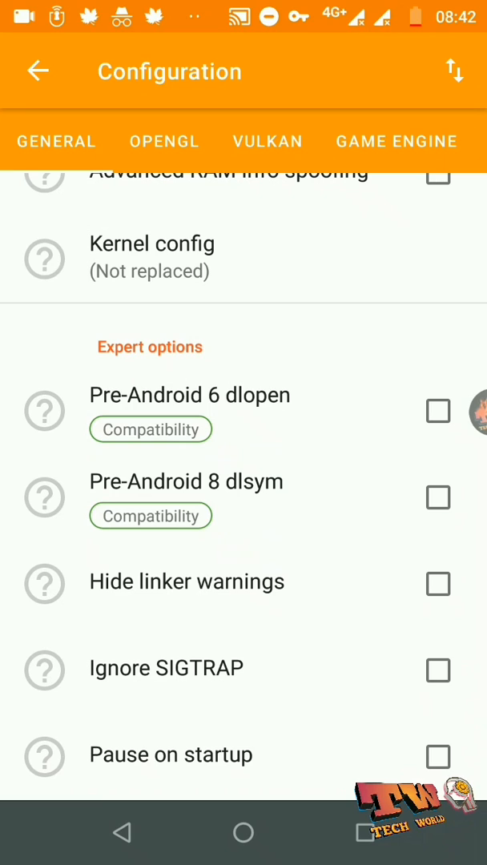
{"action": "left_click", "coordinate": [438, 756]}
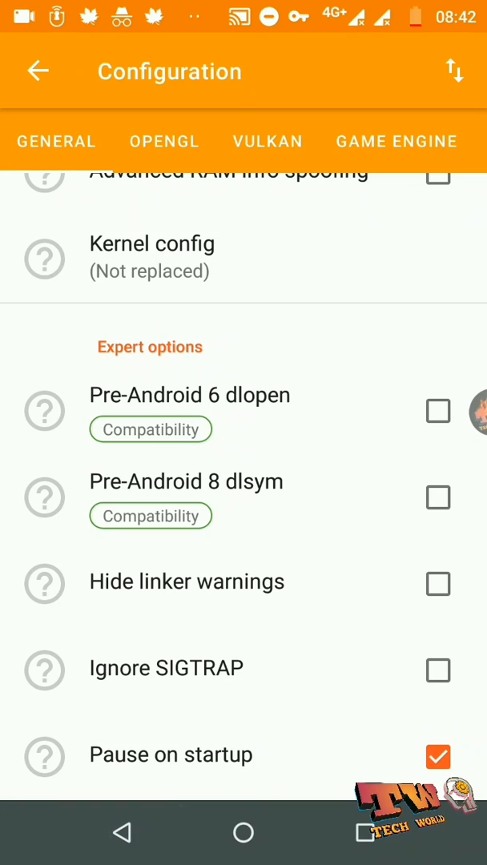
{"action": "key", "text": "Escape"}
{"action": "left_click", "coordinate": [388, 123]}
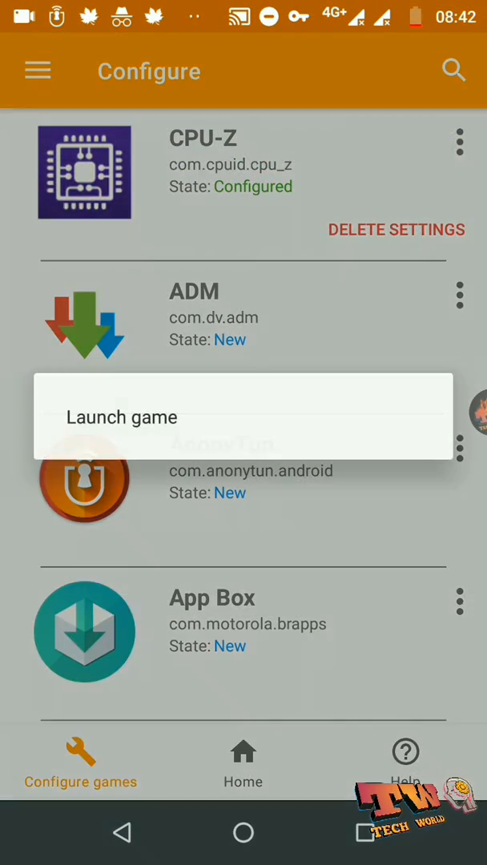
- Launch CPU-Z showing the Adreno 610 renderer with FPS counter, then review its Device and System pages
{"action": "left_click", "coordinate": [277, 411]}
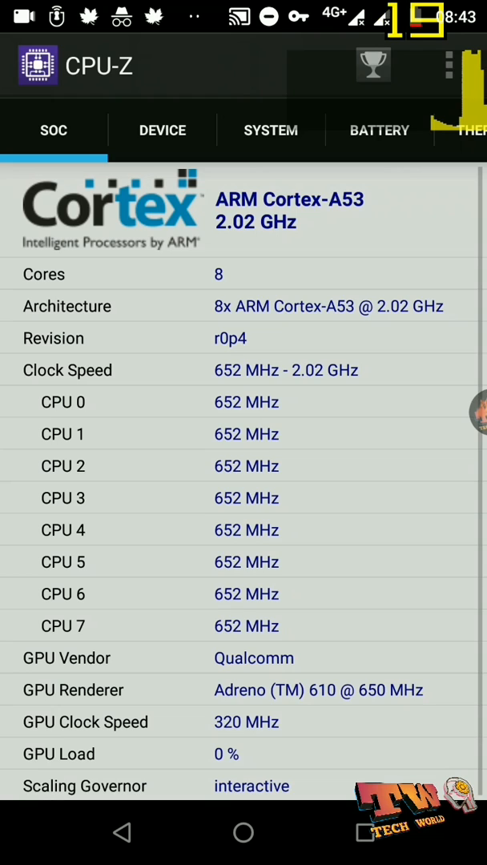
{"action": "left_click_drag", "start_coordinate": [400, 625], "coordinate": [189, 624]}
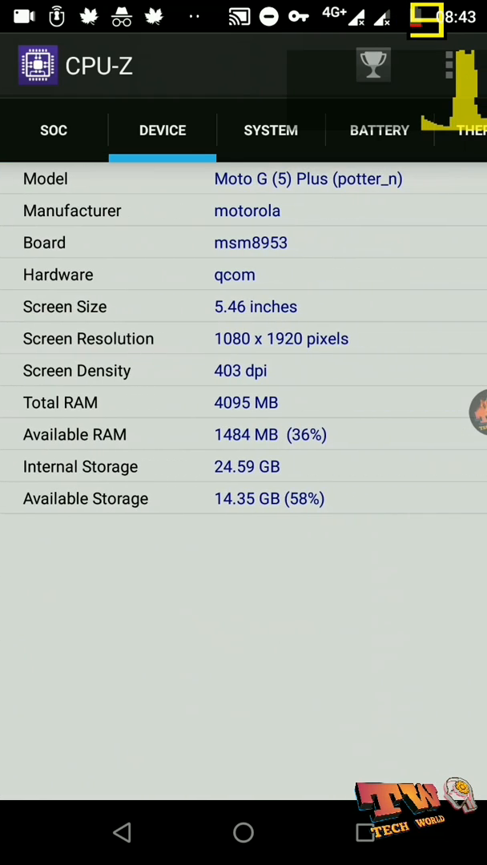
{"action": "left_click", "coordinate": [449, 66]}
{"action": "left_click", "coordinate": [278, 340]}
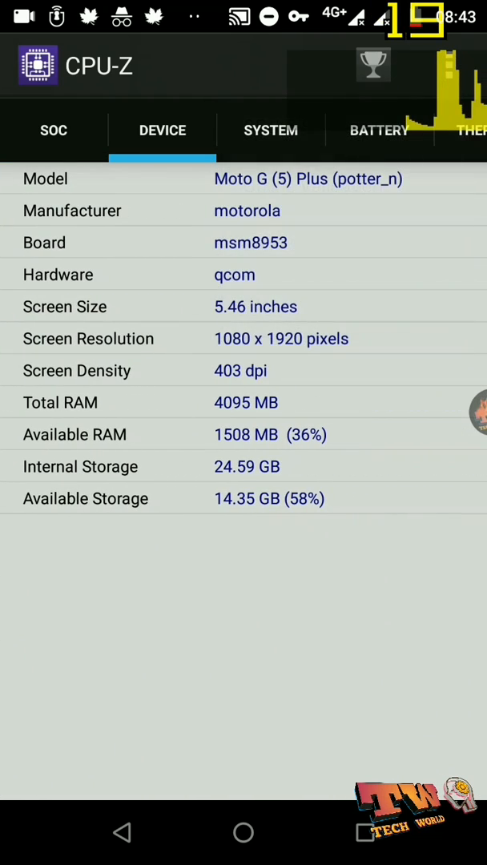
{"action": "left_click_drag", "start_coordinate": [360, 520], "coordinate": [120, 520]}
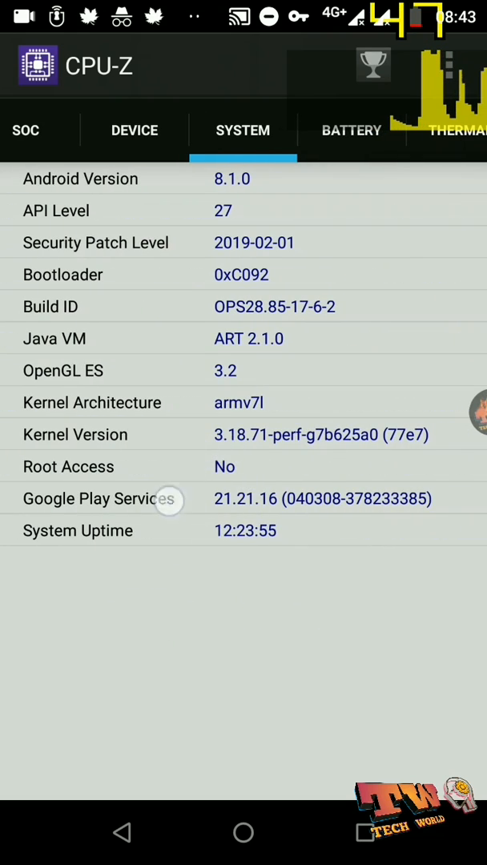
{"action": "left_click_drag", "start_coordinate": [187, 592], "coordinate": [400, 591]}
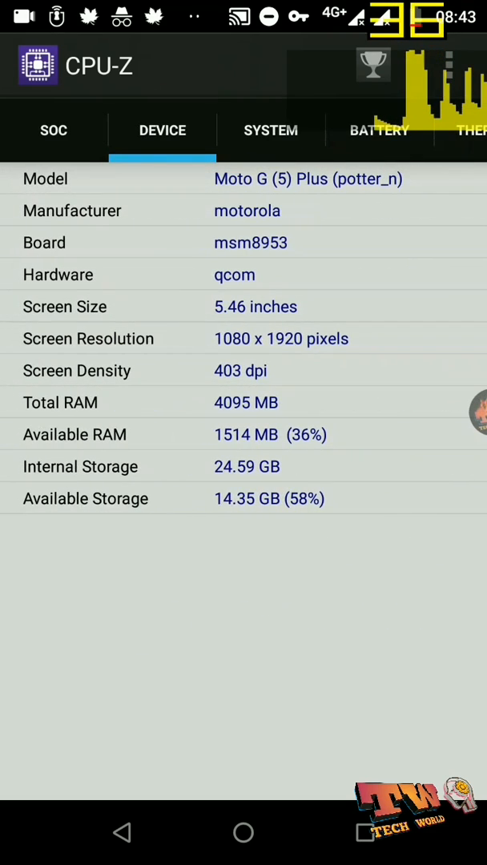